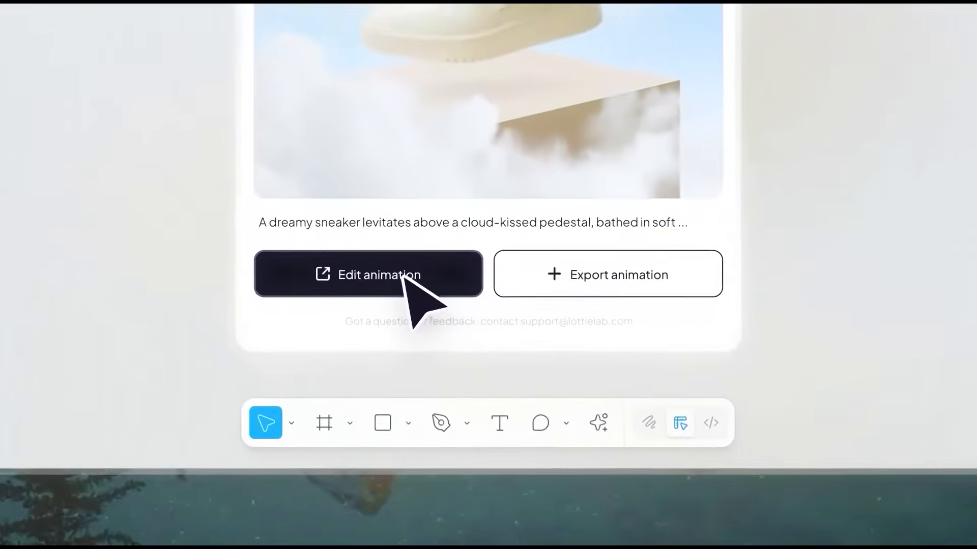
# Open the generated sneaker animation for editing, and replace the leading 85 in the "8500 Hits" text layer with 567
pyautogui.click(451, 405)
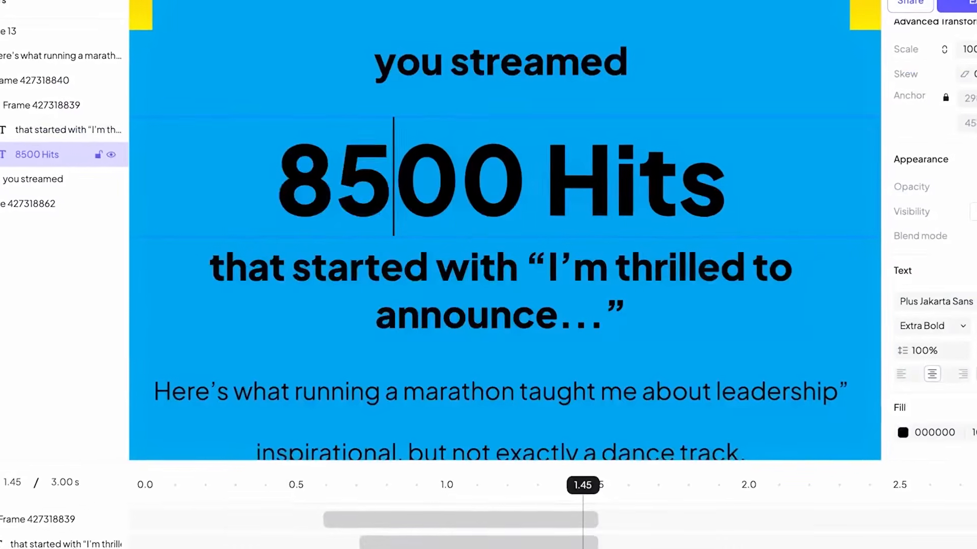
pyautogui.press('BackSpace')
pyautogui.press('BackSpace')
pyautogui.write('567')
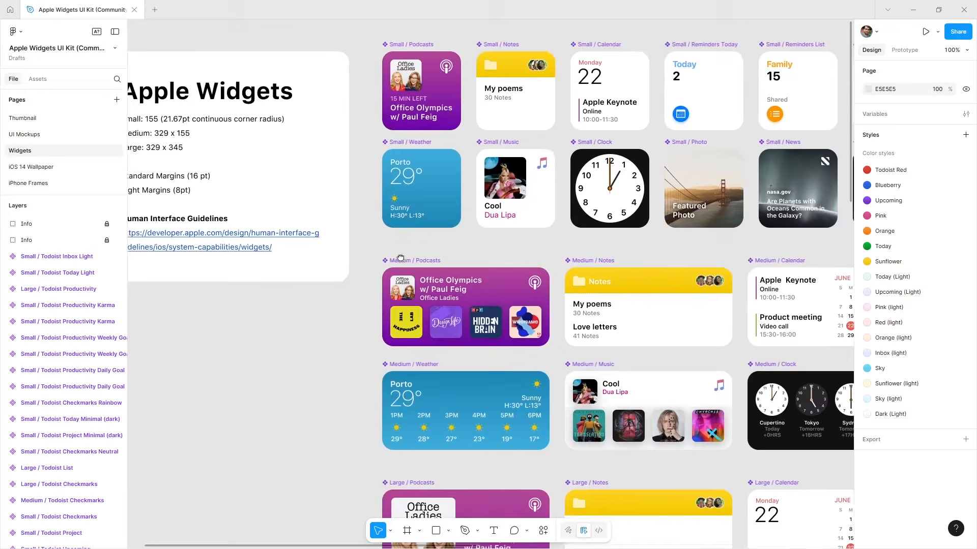
# Examine the small, medium and large widget components laid out on the Widgets page
pyautogui.moveTo(400, 258); pyautogui.dragTo(292, 237)
pyautogui.moveTo(470, 361); pyautogui.dragTo(349, 350)
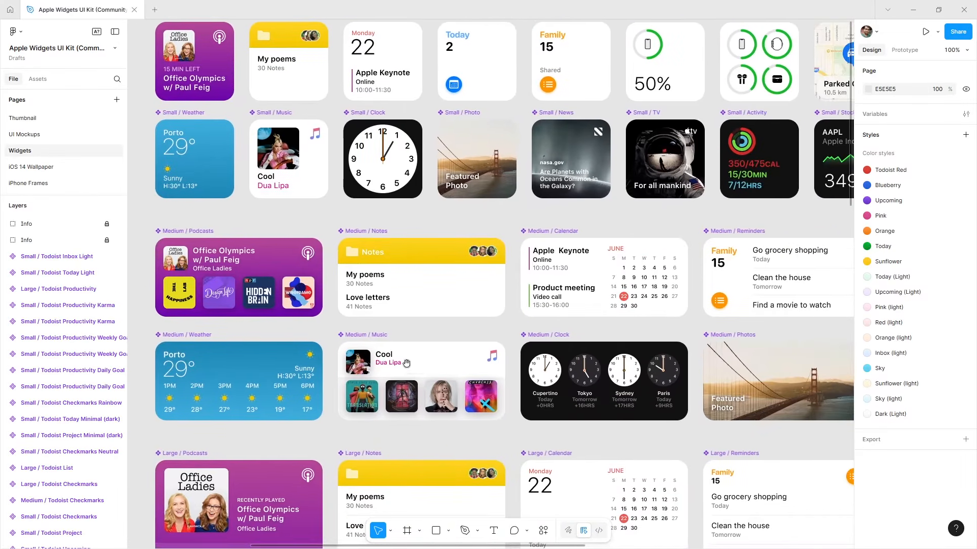
pyautogui.moveTo(406, 363); pyautogui.dragTo(297, 355)
pyautogui.moveTo(354, 405); pyautogui.dragTo(481, 263)
pyautogui.moveTo(425, 380); pyautogui.dragTo(430, 331)
pyautogui.moveTo(402, 400); pyautogui.dragTo(428, 263)
pyautogui.moveTo(578, 392); pyautogui.dragTo(443, 377)
pyautogui.moveTo(479, 347); pyautogui.dragTo(432, 362)
pyautogui.moveTo(553, 274); pyautogui.dragTo(419, 316)
# Place a copy of the Large / Podcasts widget in the empty canvas area beside the original components
pyautogui.moveTo(700, 278); pyautogui.dragTo(502, 383)
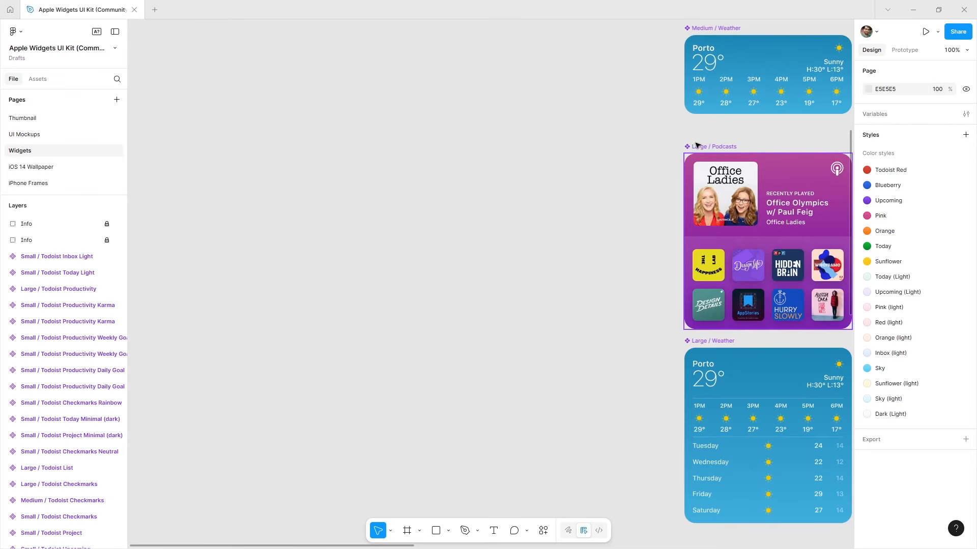
pyautogui.click(699, 146)
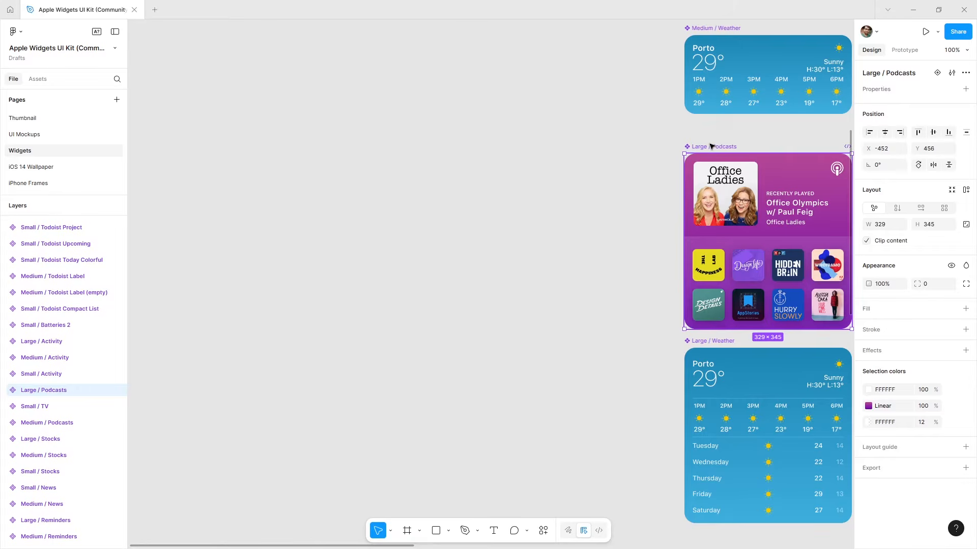
pyautogui.moveTo(693, 153); pyautogui.dragTo(355, 128)
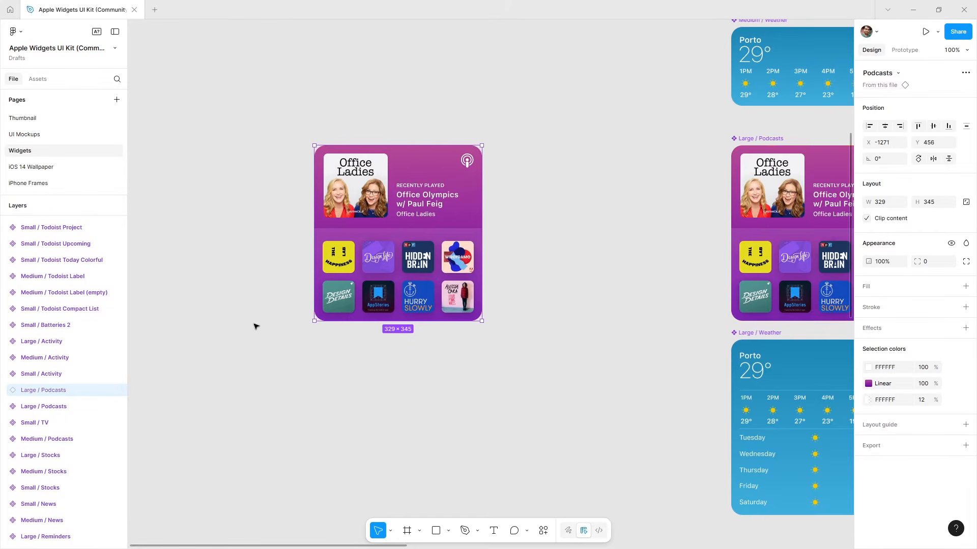
pyautogui.moveTo(256, 326); pyautogui.dragTo(376, 340)
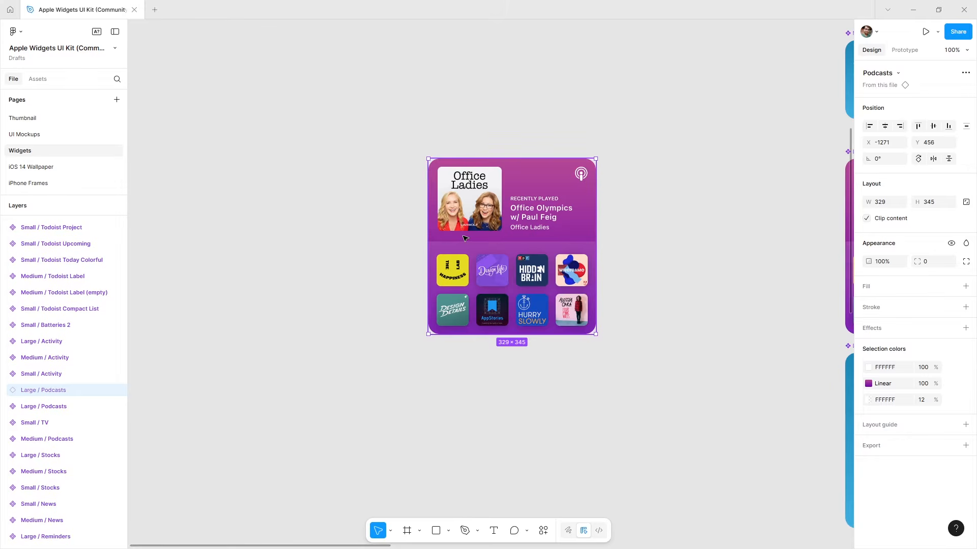
pyautogui.scroll(5, 487, 263)
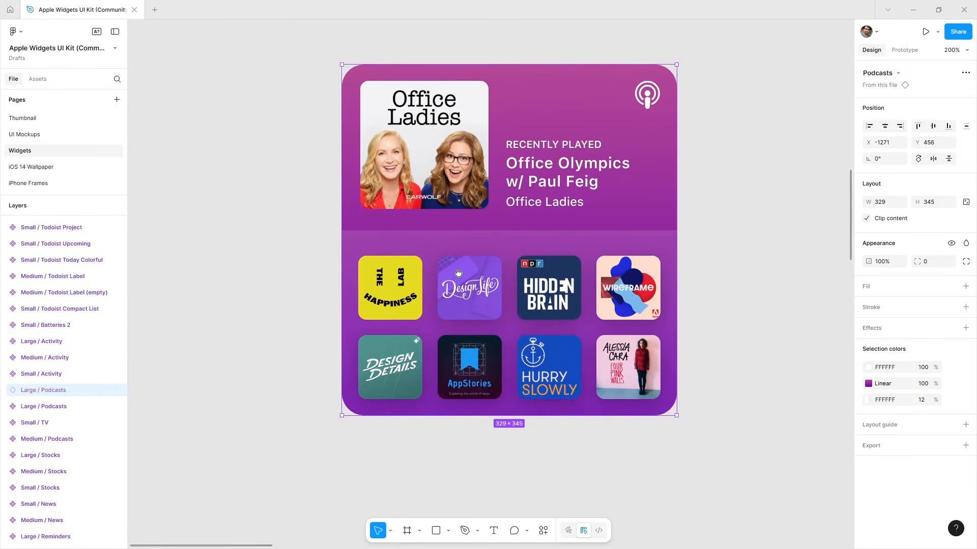
pyautogui.click(319, 271)
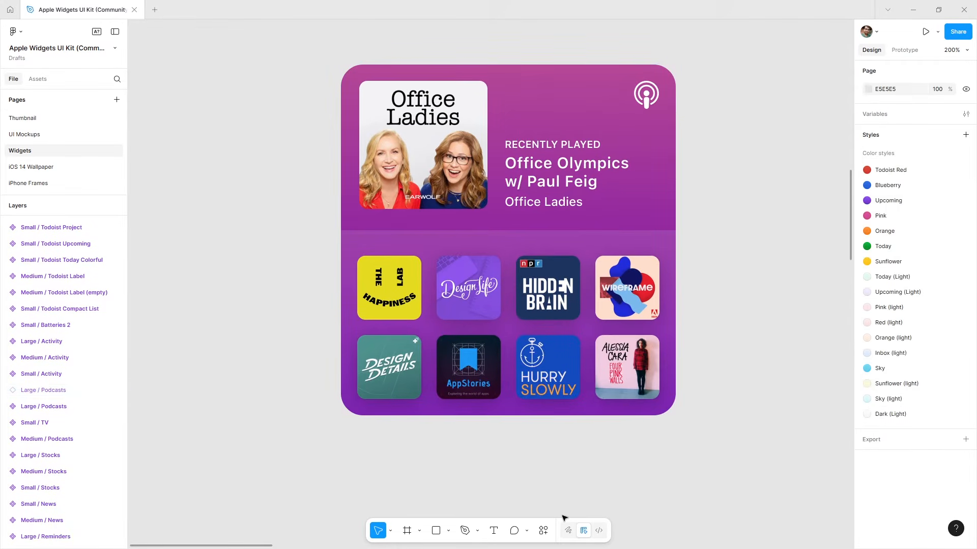
# Run the Magic Animator plugin on the copied Podcasts widget and generate animations for it
pyautogui.click(544, 531)
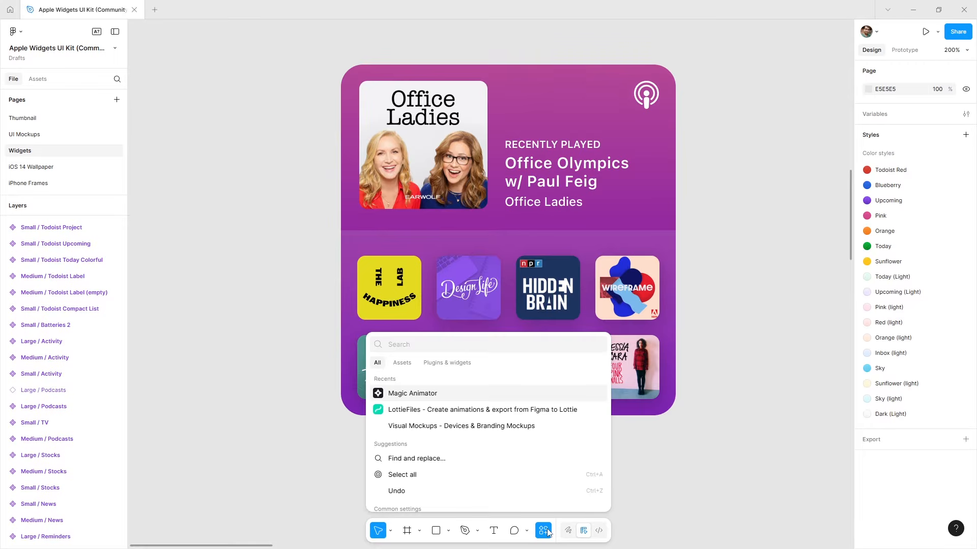
pyautogui.click(439, 363)
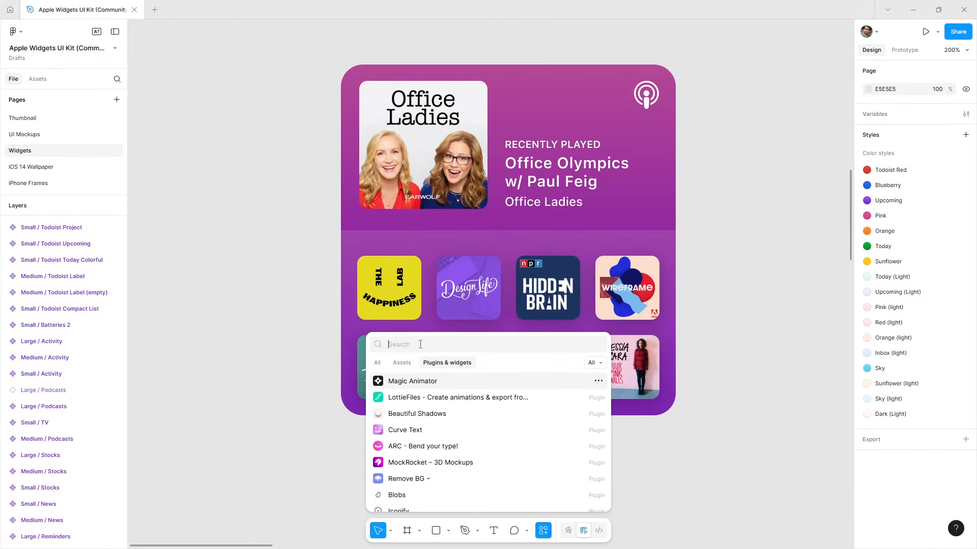
pyautogui.click(433, 382)
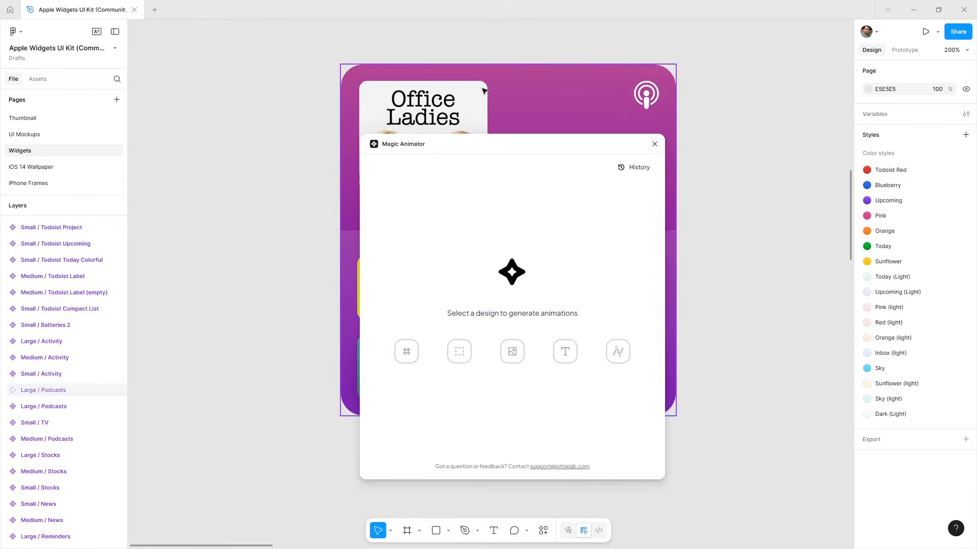
pyautogui.click(483, 91)
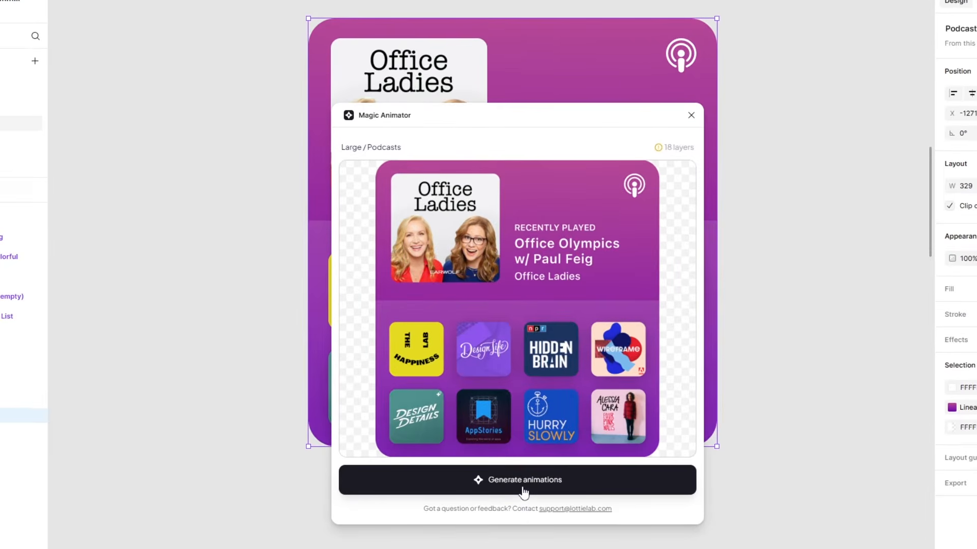
pyautogui.click(524, 492)
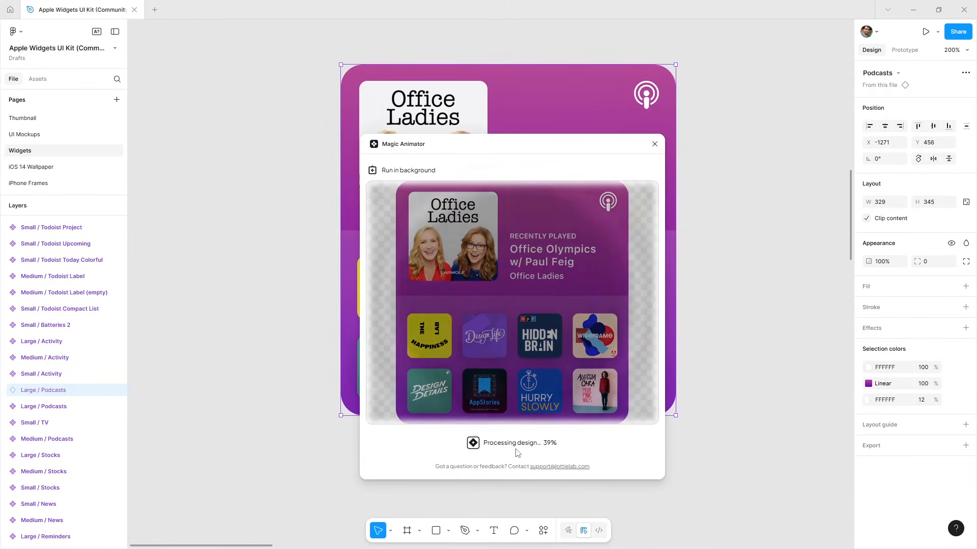
# Open the first animation in the second row of the generated results and review its download format options
pyautogui.moveTo(514, 144); pyautogui.dragTo(178, 81)
pyautogui.click(217, 57)
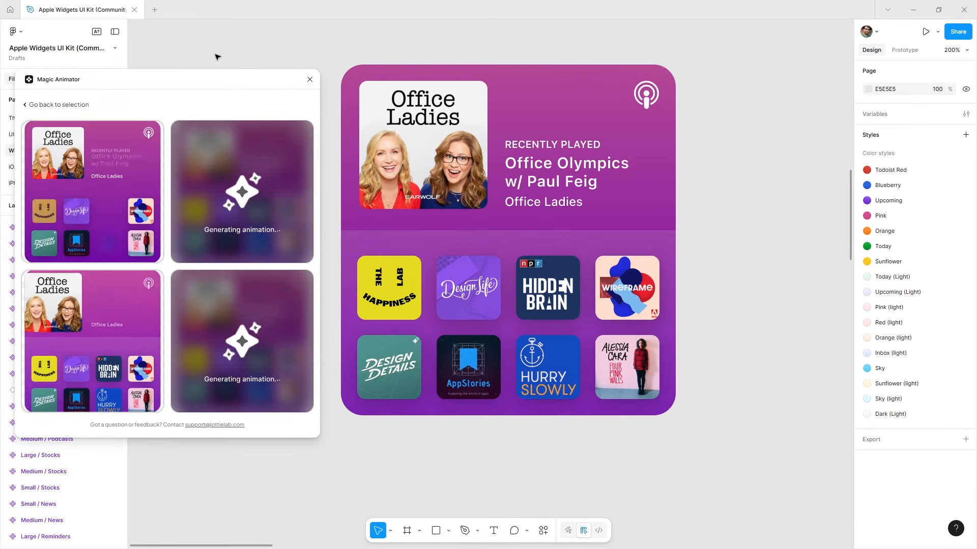
pyautogui.moveTo(204, 86); pyautogui.dragTo(545, 87)
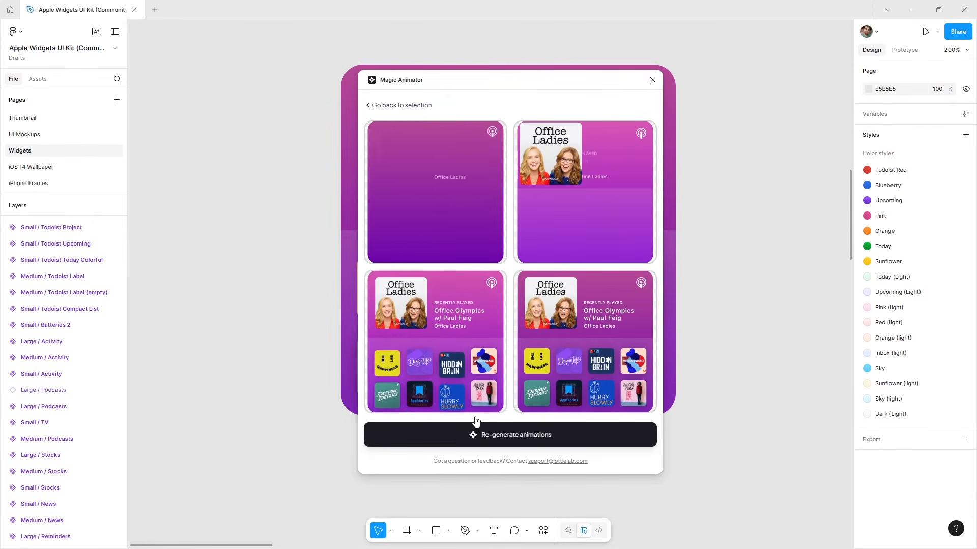
pyautogui.click(446, 349)
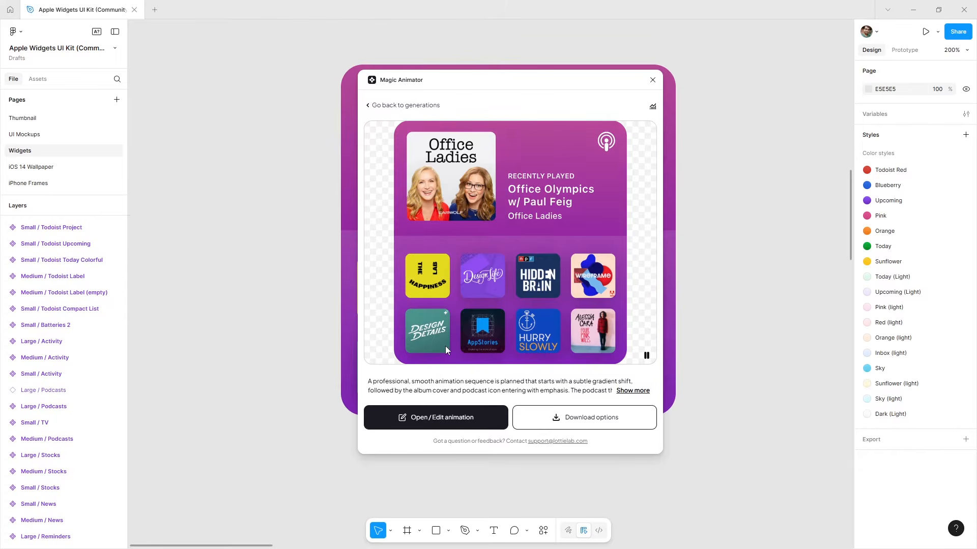
pyautogui.click(592, 426)
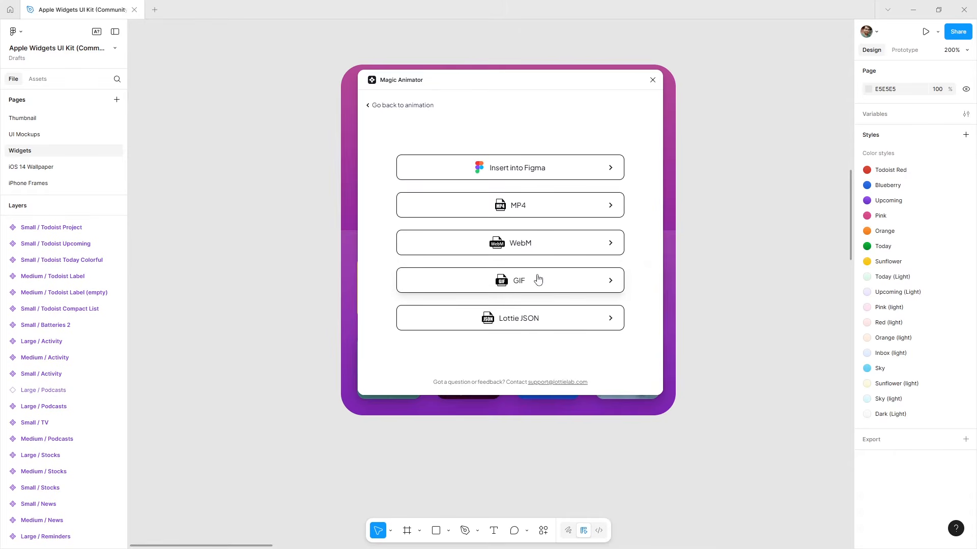
pyautogui.click(369, 108)
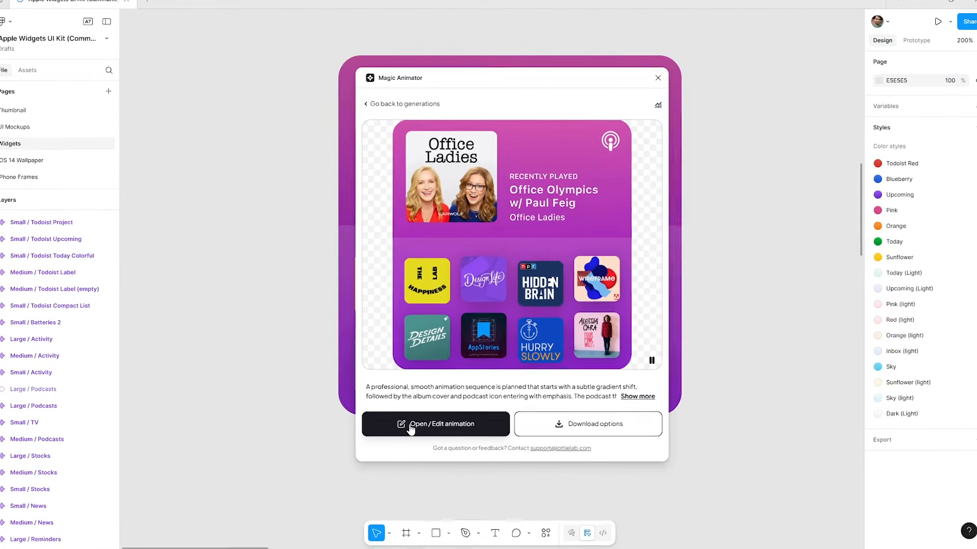
# Open the chosen animation for editing in Lottielab, signing up for an account with Google
pyautogui.click(412, 428)
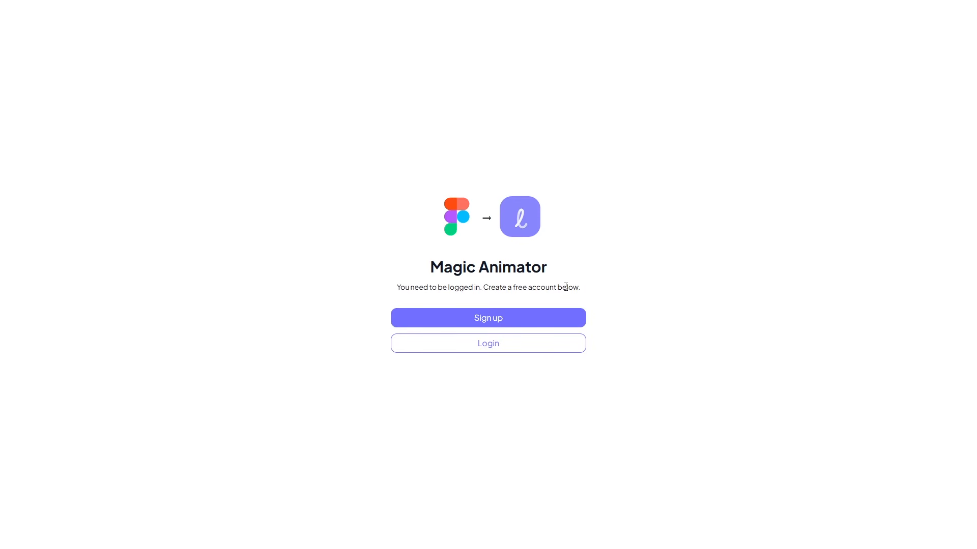
pyautogui.click(511, 316)
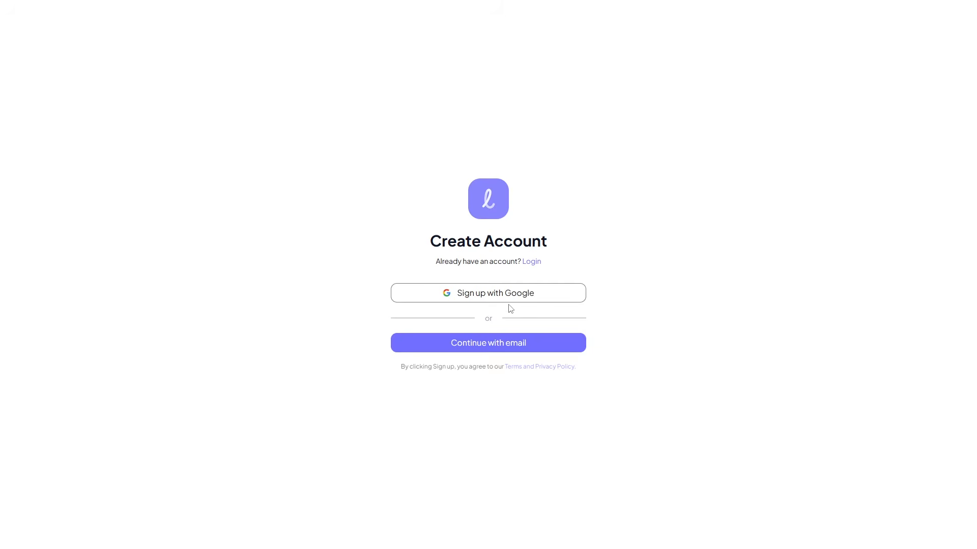
pyautogui.click(507, 299)
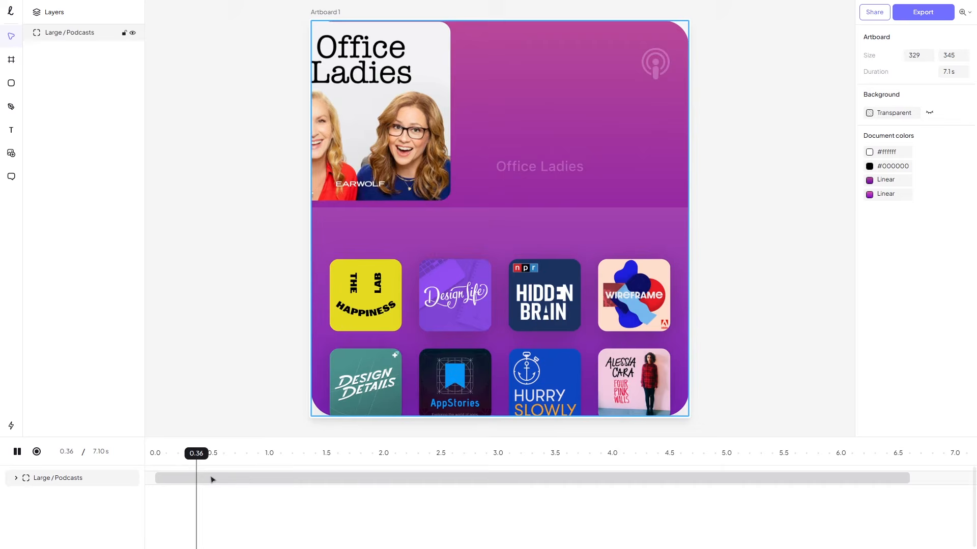
# Set the easing of the Large / Podcasts transition to Bounce Out and play the animation
pyautogui.click(460, 481)
pyautogui.click(838, 244)
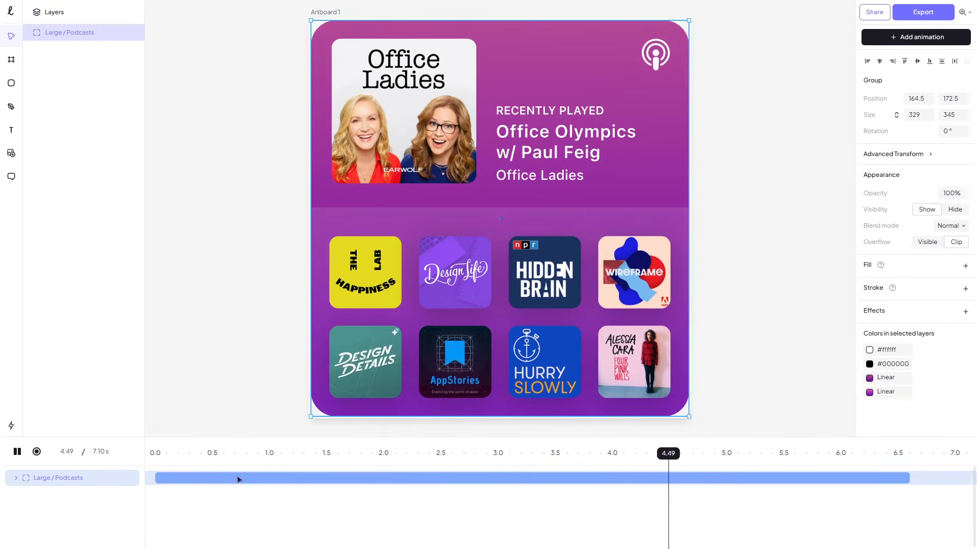
pyautogui.click(237, 479)
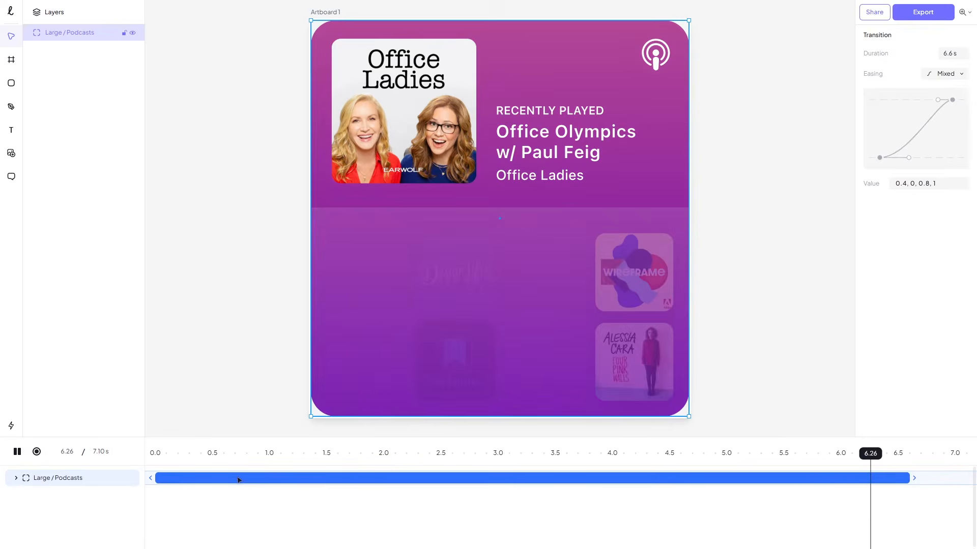
pyautogui.click(945, 74)
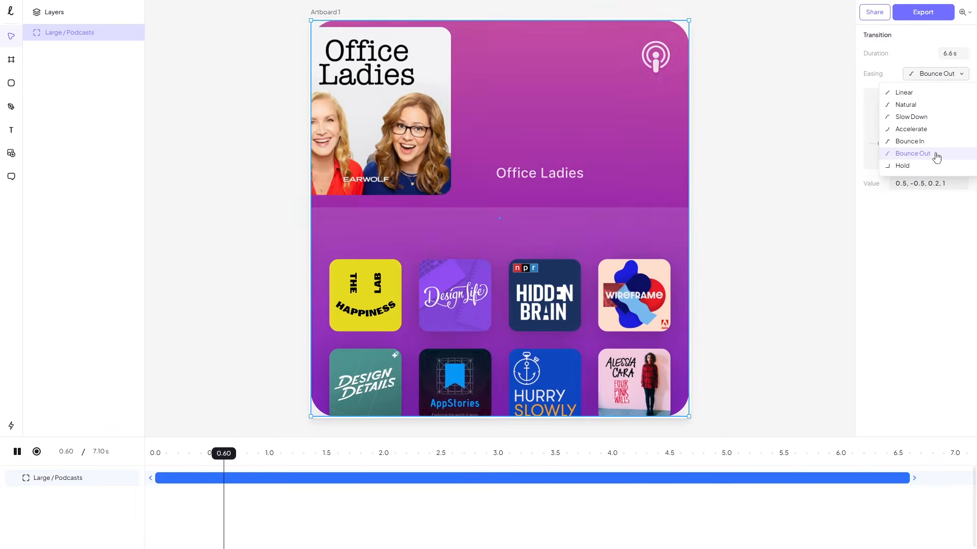
pyautogui.click(937, 153)
pyautogui.click(813, 207)
pyautogui.click(169, 480)
pyautogui.click(19, 454)
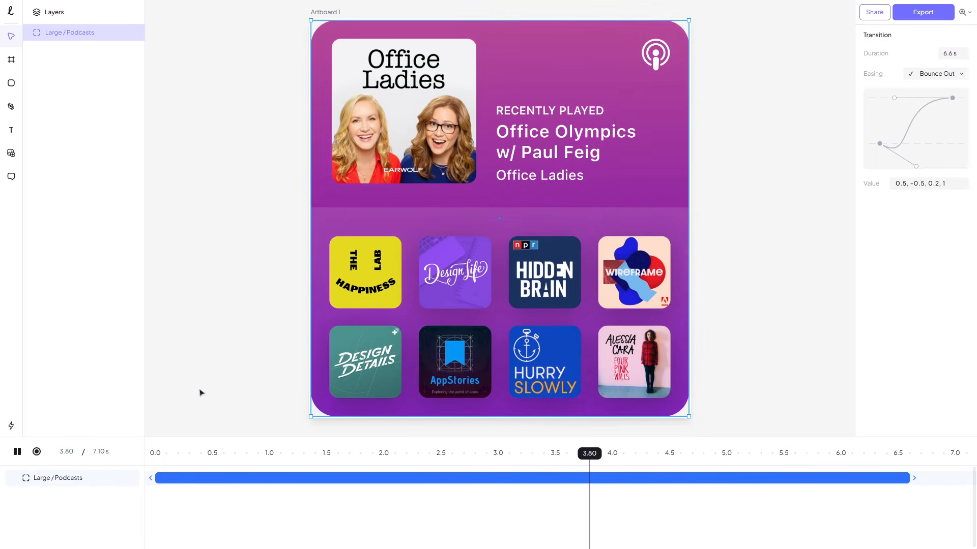
# Set the Large / Podcasts transition duration to 4 s and play back the result
pyautogui.click(954, 54)
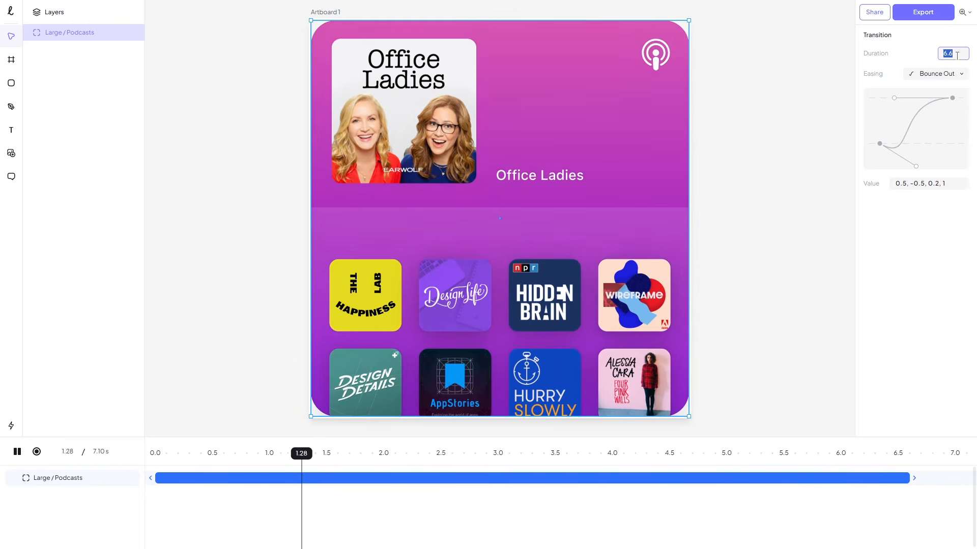
pyautogui.write('4')
pyautogui.press('Return')
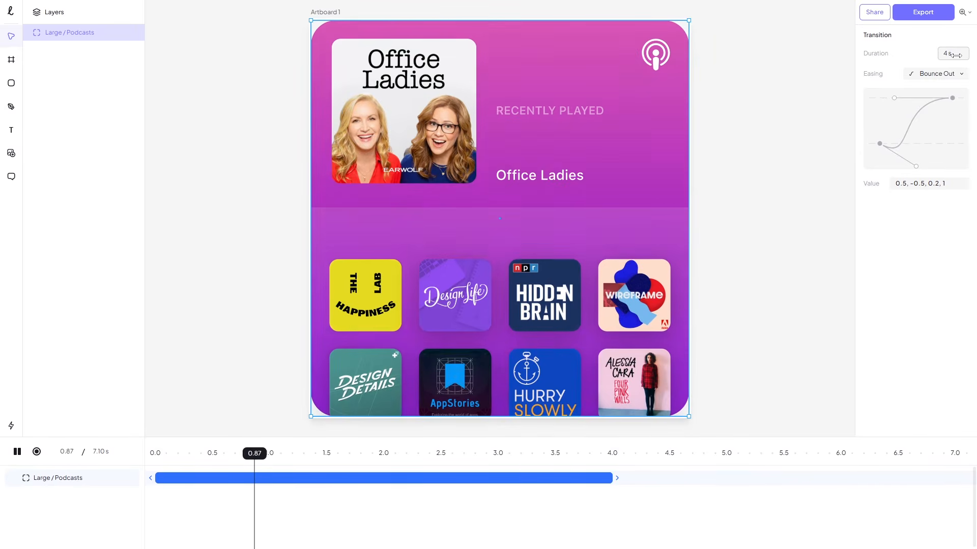
pyautogui.press('space')
pyautogui.click(18, 452)
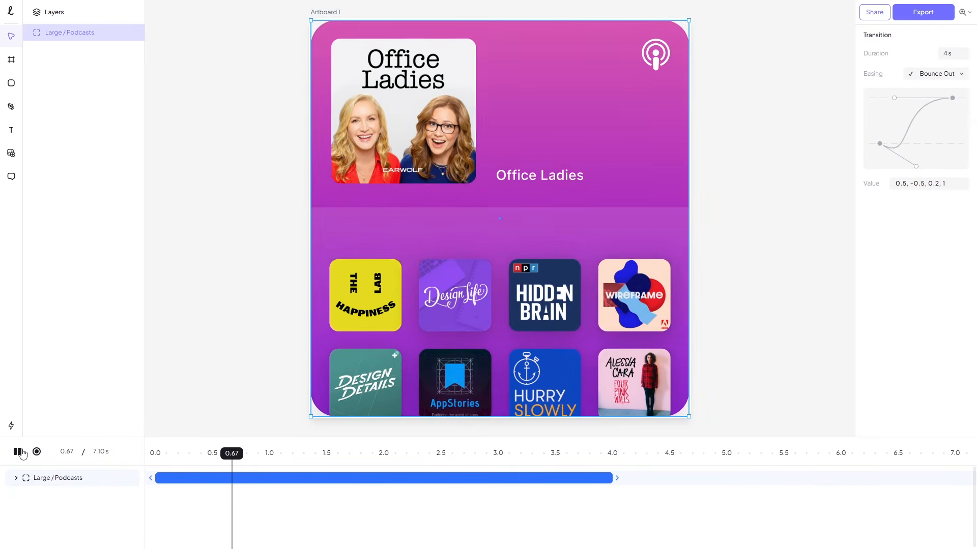
pyautogui.click(19, 452)
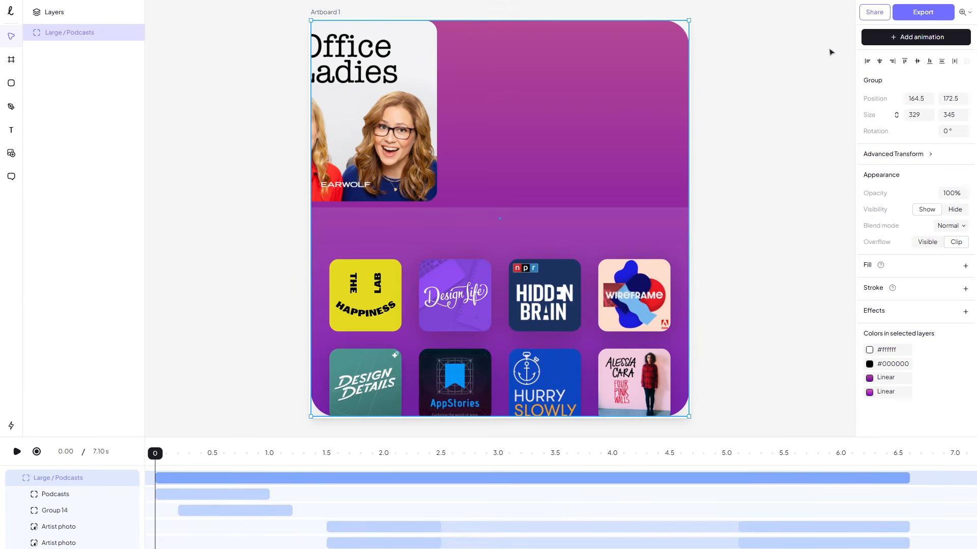
# Preview the Slide, Shrink, Spin, Twist, Fade and Blur animation presets on the Large / Podcasts group
pyautogui.click(885, 43)
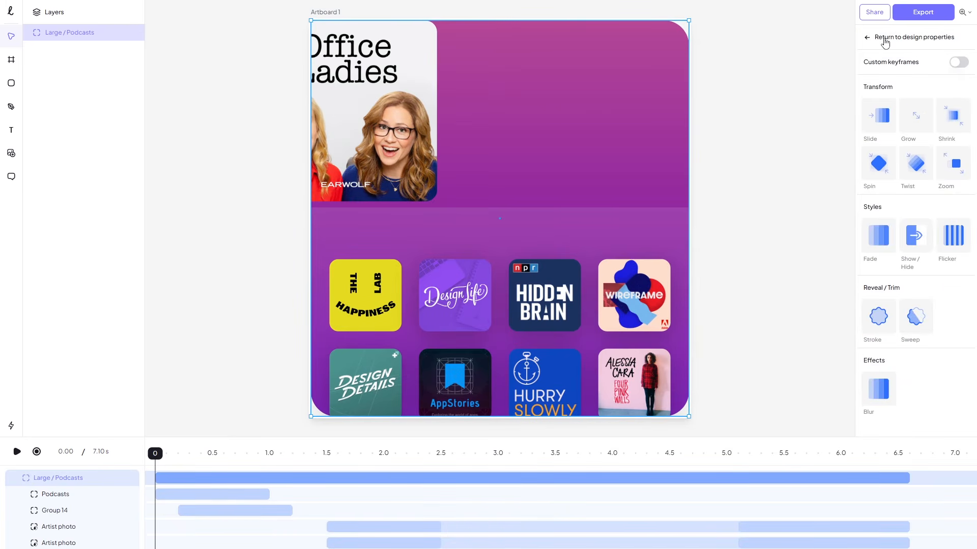
pyautogui.click(881, 121)
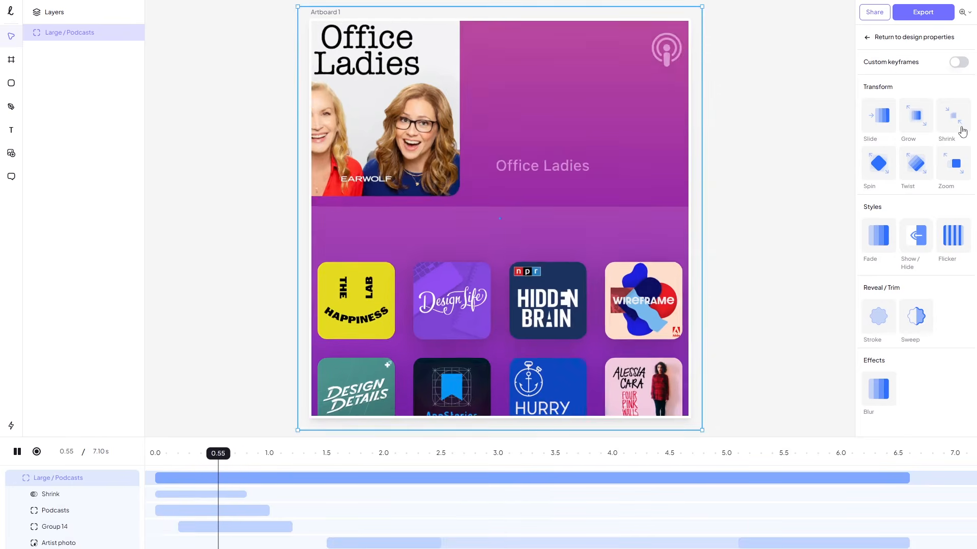
pyautogui.click(962, 130)
pyautogui.click(883, 172)
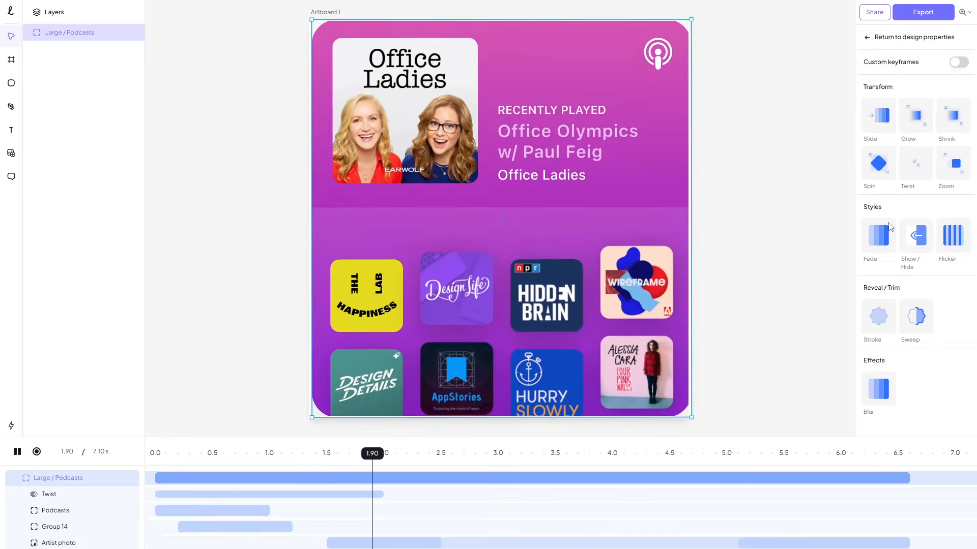
pyautogui.moveTo(885, 234)
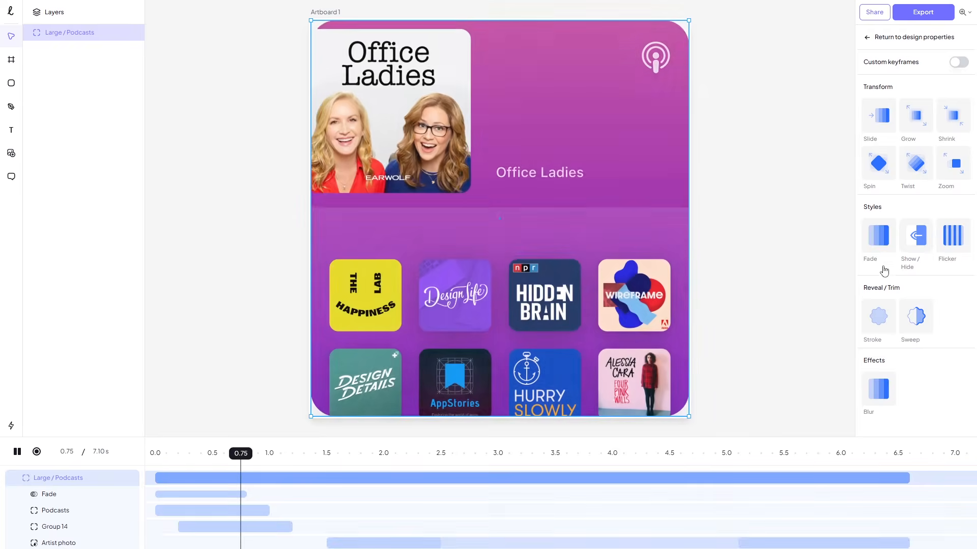
pyautogui.moveTo(884, 388)
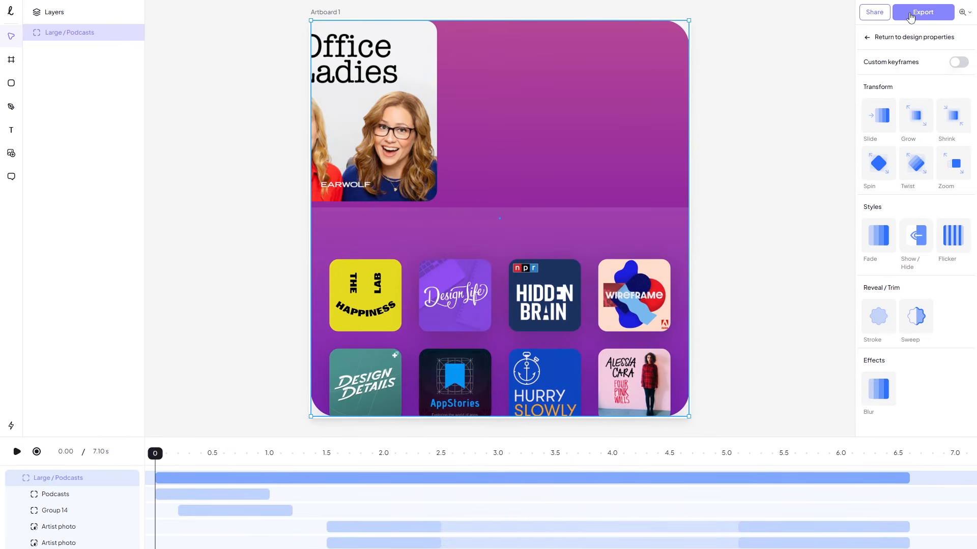
# Open the export options for the animation and review the GIF, MP4 and WebM settings
pyautogui.click(910, 17)
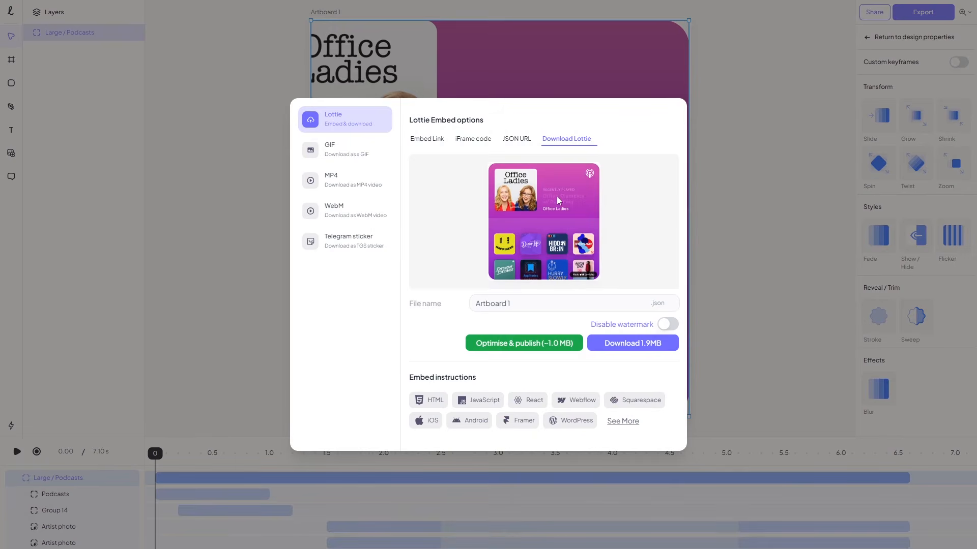
pyautogui.click(335, 141)
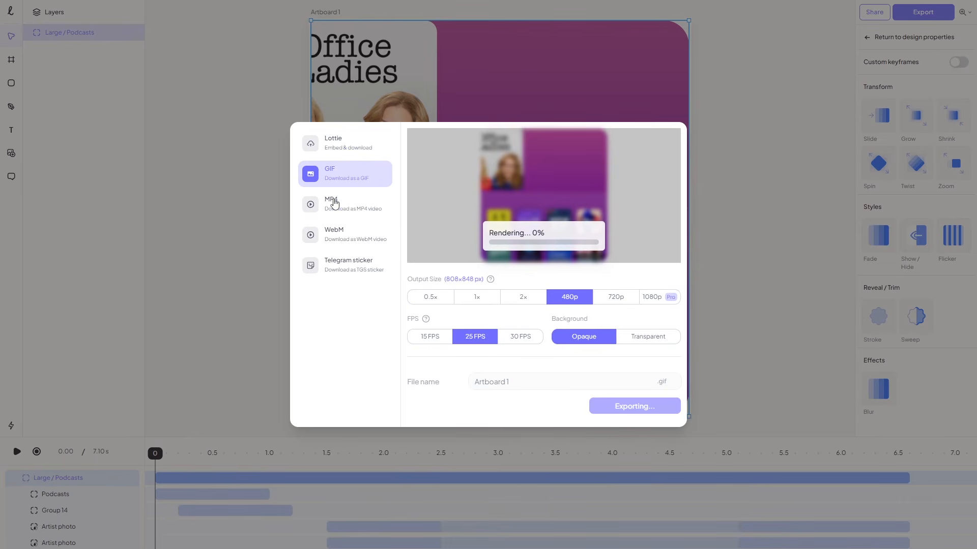
pyautogui.click(335, 203)
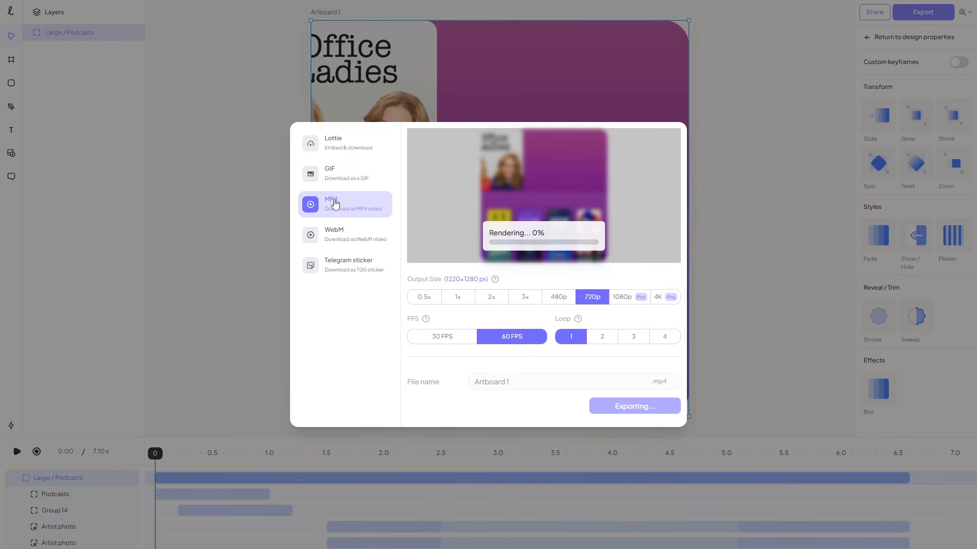
pyautogui.click(349, 246)
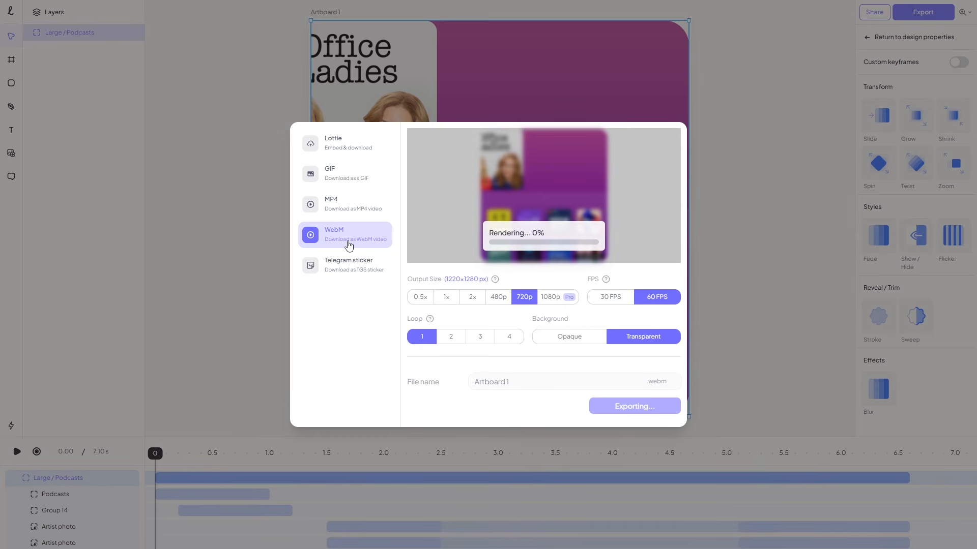
# Review the Lottie export's iFrame code, Embed Link, JSON URL and Download Lottie options
pyautogui.click(354, 144)
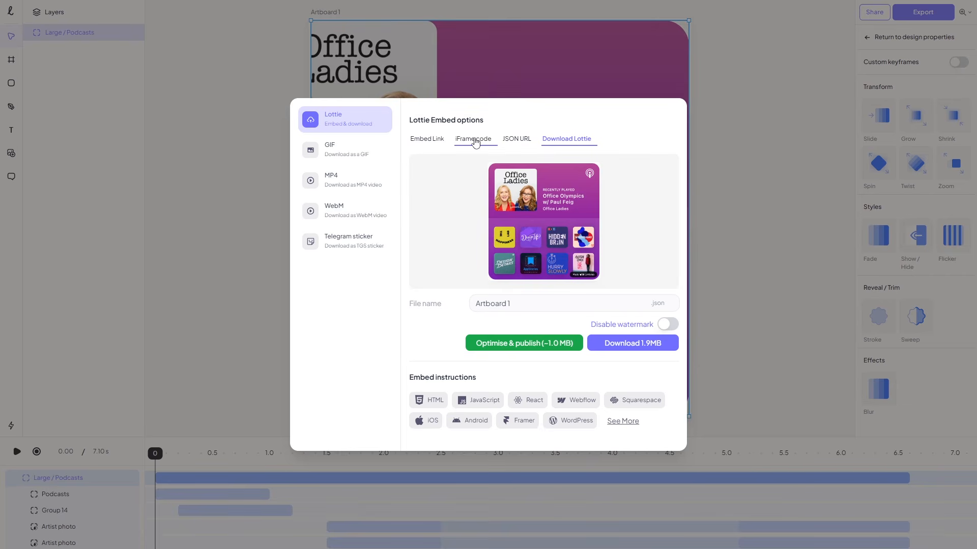
pyautogui.click(475, 142)
pyautogui.click(426, 143)
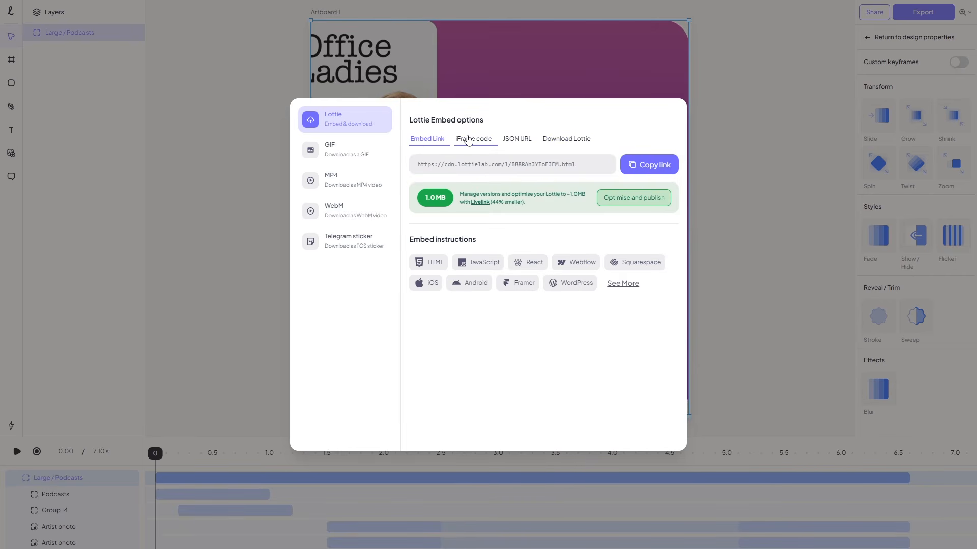
pyautogui.click(469, 141)
pyautogui.click(511, 141)
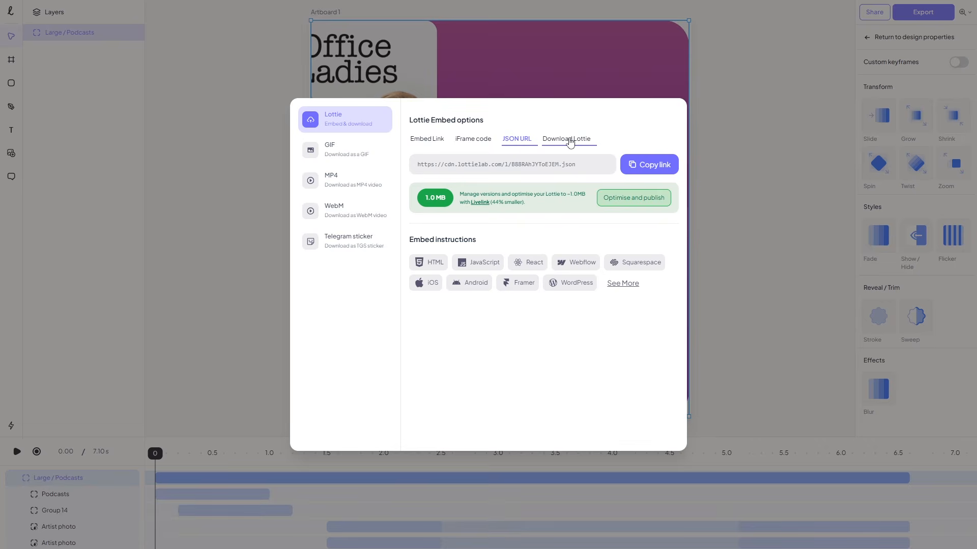
pyautogui.click(570, 143)
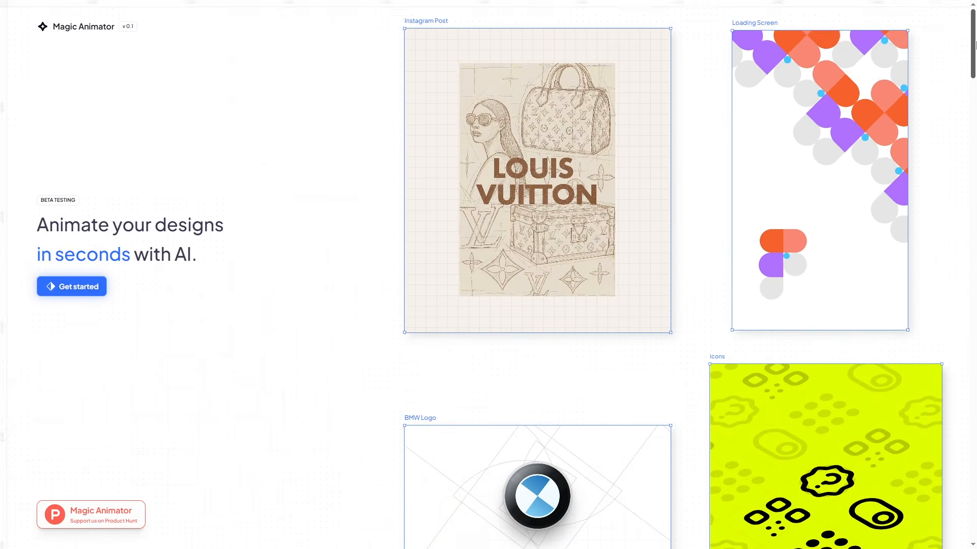
pyautogui.scroll(-9, 686, 275)
pyautogui.moveTo(975, 103); pyautogui.dragTo(975, 351)
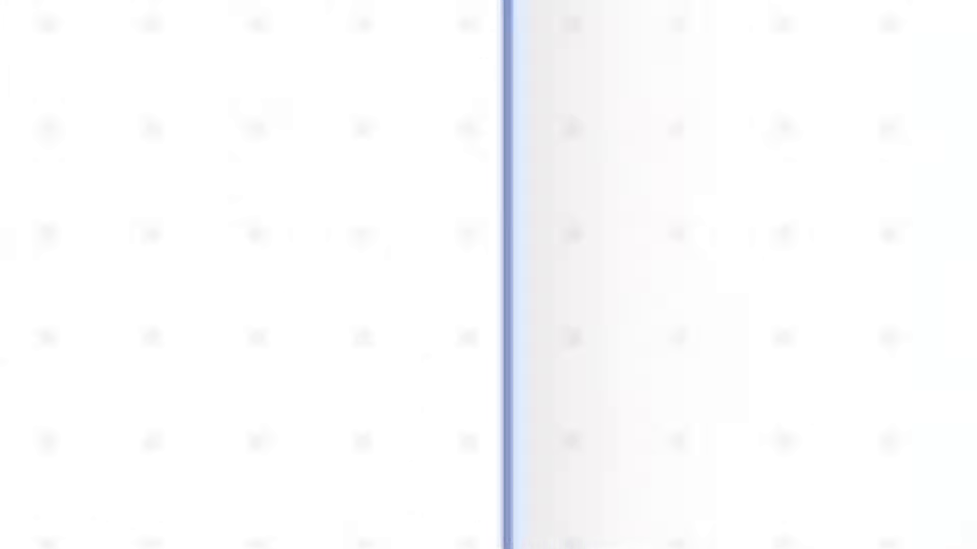